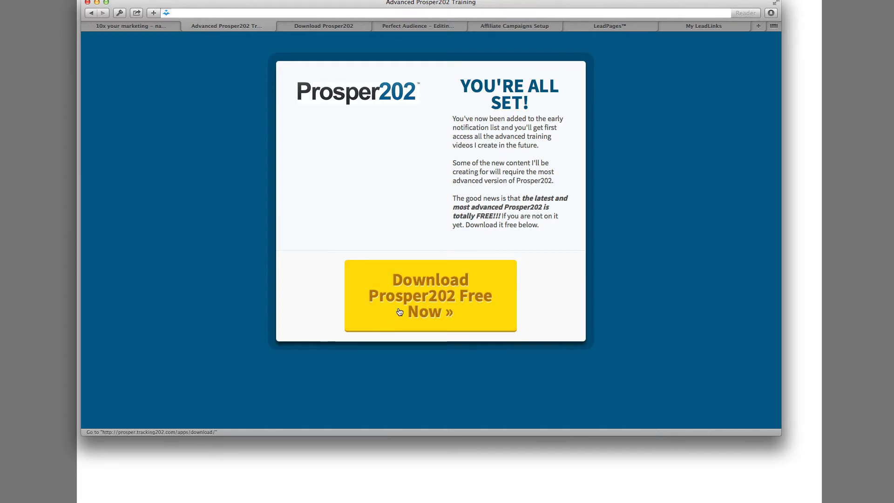
Review the Prosper202 download page, the Advanced List segment, the Advanced campaign setup, the LeadPages thank-you page and the Advanced Training List LeadLink
{"action": "left_click", "coordinate": [311, 28]}
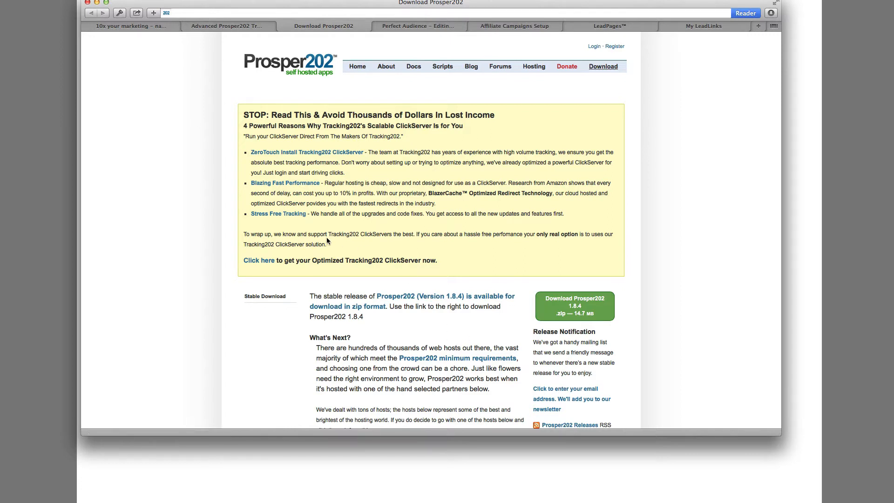
{"action": "left_click", "coordinate": [412, 26]}
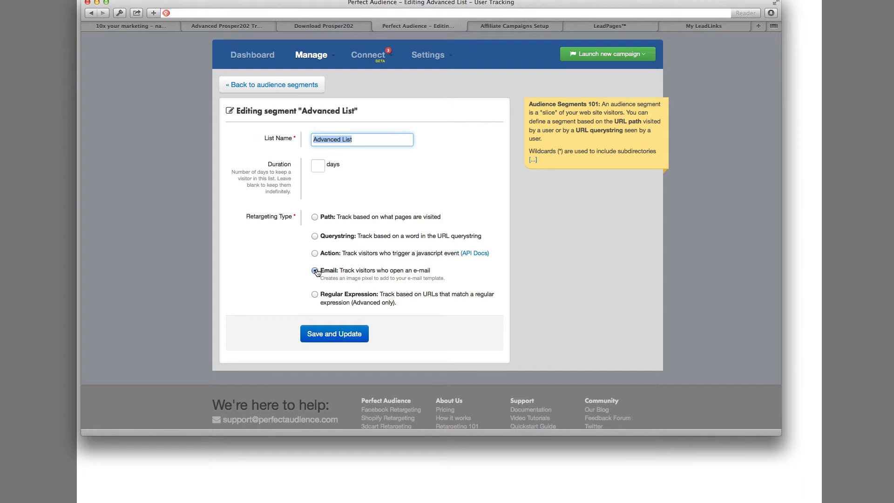
{"action": "left_click", "coordinate": [527, 29]}
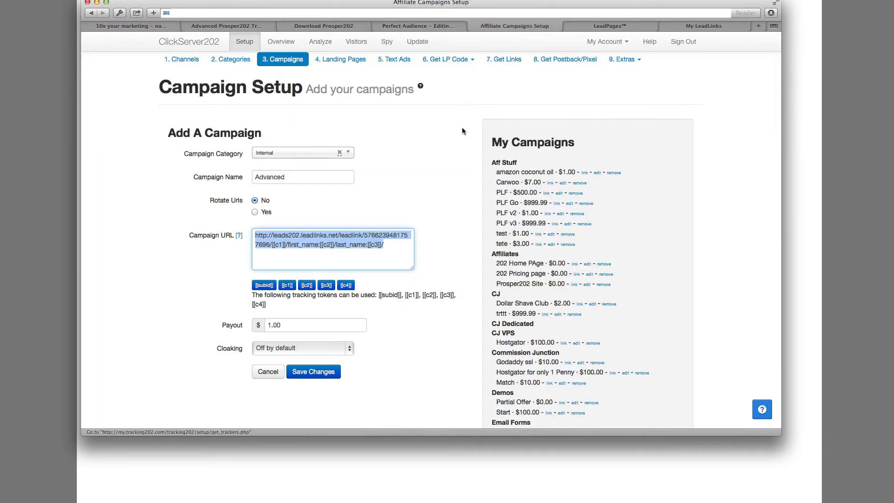
{"action": "left_click", "coordinate": [402, 258]}
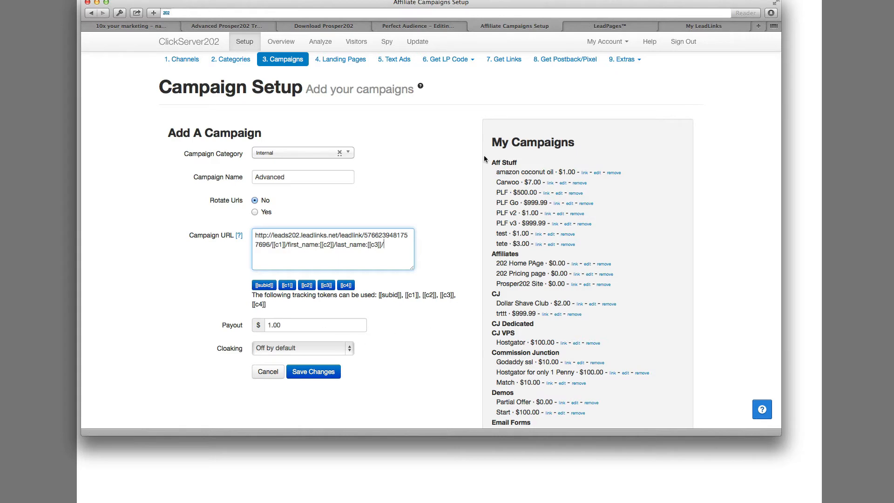
{"action": "left_click", "coordinate": [600, 26]}
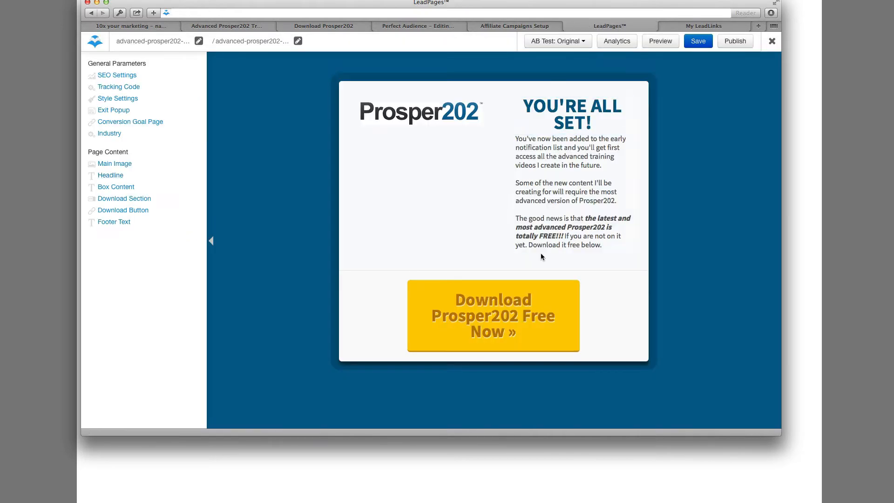
{"action": "left_click", "coordinate": [688, 27]}
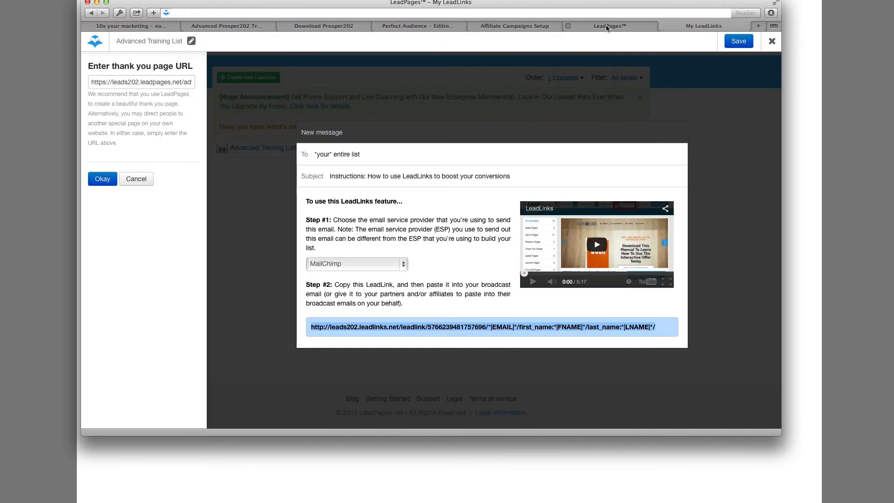
{"action": "left_click", "coordinate": [512, 26]}
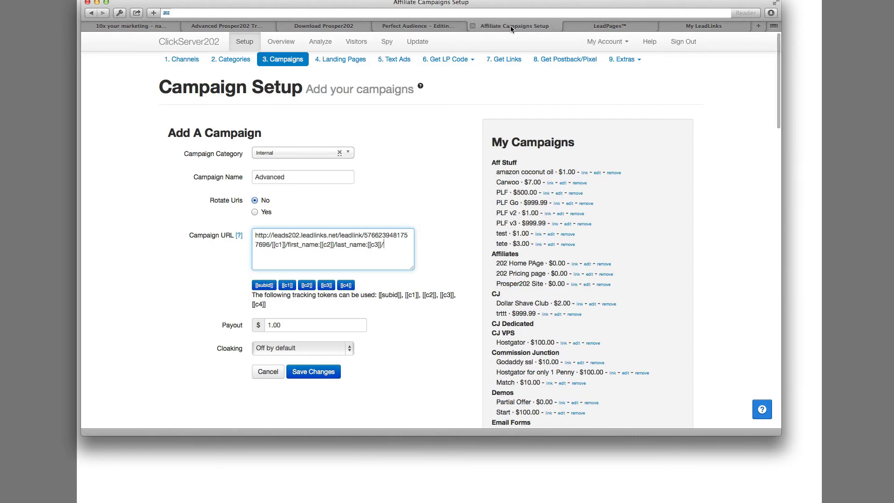
Examine the end-of-body tracking code on the LeadPages thank-you page and the matching Email retargeting segment in Perfect Audience
{"action": "left_click", "coordinate": [622, 29]}
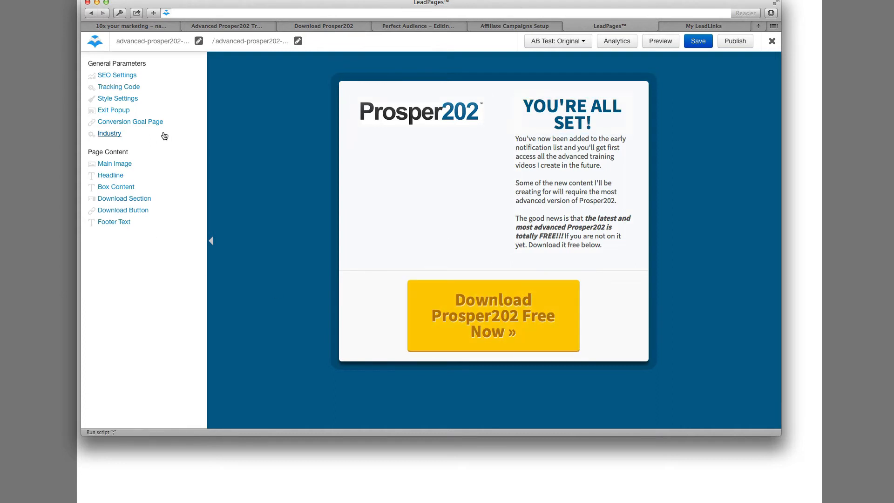
{"action": "left_click", "coordinate": [122, 88]}
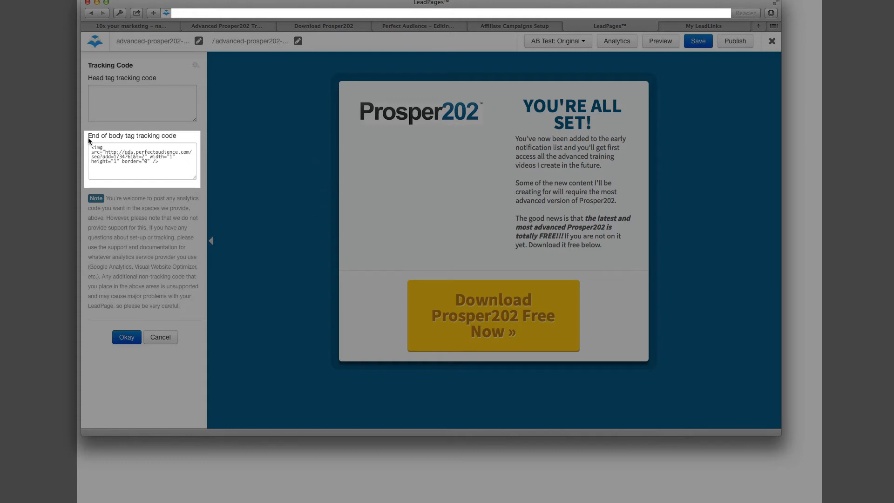
{"action": "left_click_drag", "start_coordinate": [164, 167], "coordinate": [63, 130]}
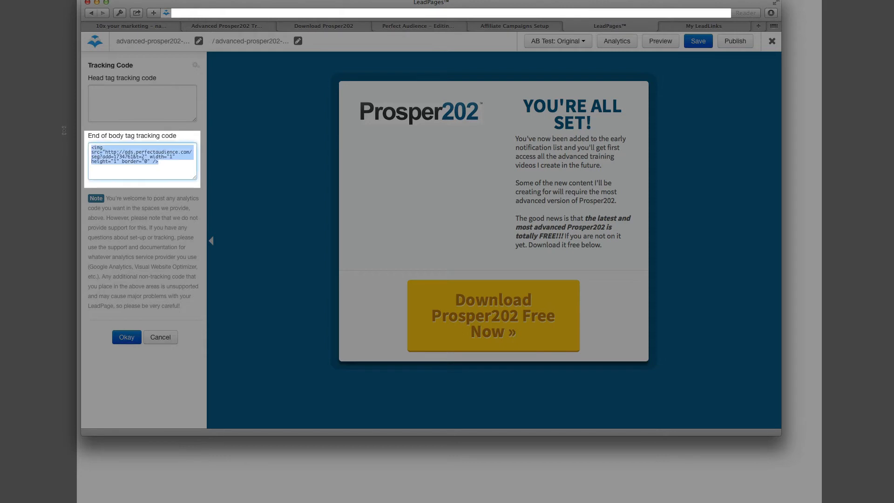
{"action": "left_click", "coordinate": [167, 173]}
{"action": "left_click", "coordinate": [426, 26]}
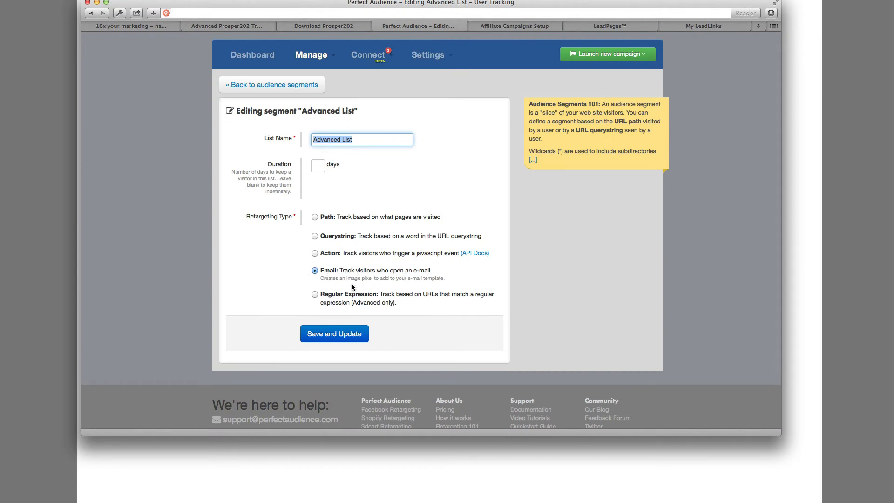
{"action": "left_click", "coordinate": [596, 27]}
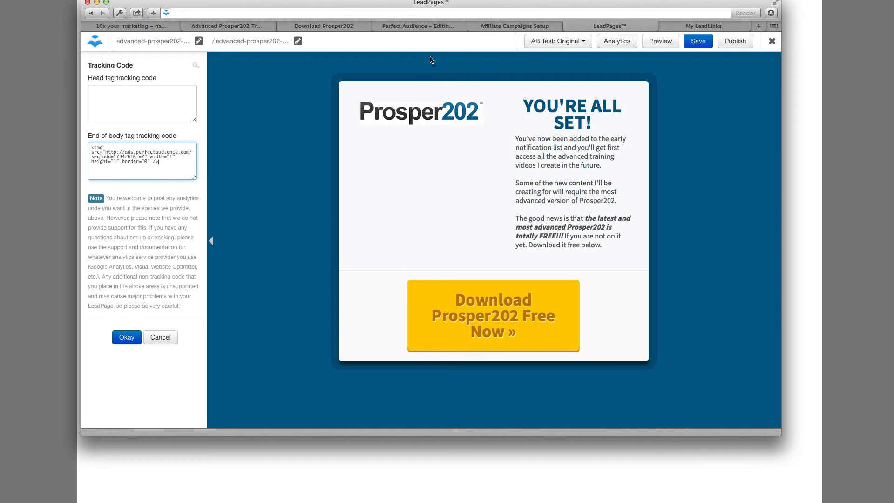
Check the full thank-you page URL of the Advanced Training List LeadLink and leave it without making changes
{"action": "left_click", "coordinate": [715, 30]}
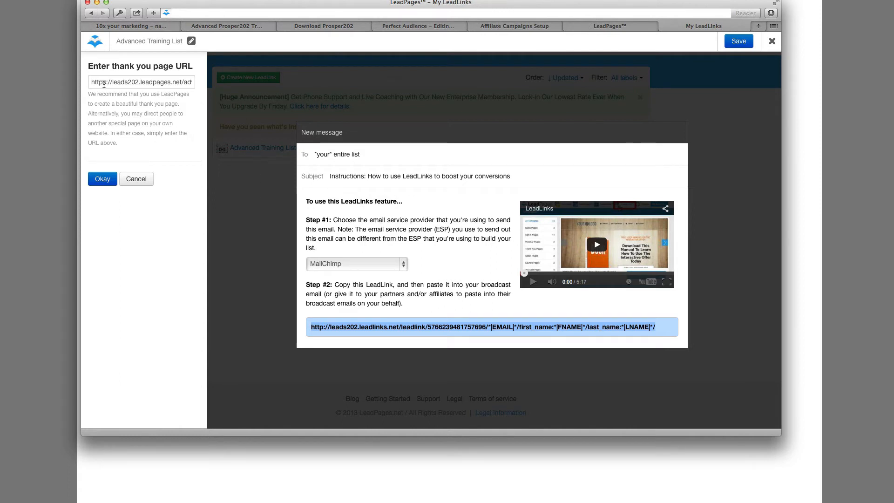
{"action": "left_click", "coordinate": [91, 82]}
{"action": "left_click_drag", "start_coordinate": [90, 82], "coordinate": [210, 86]}
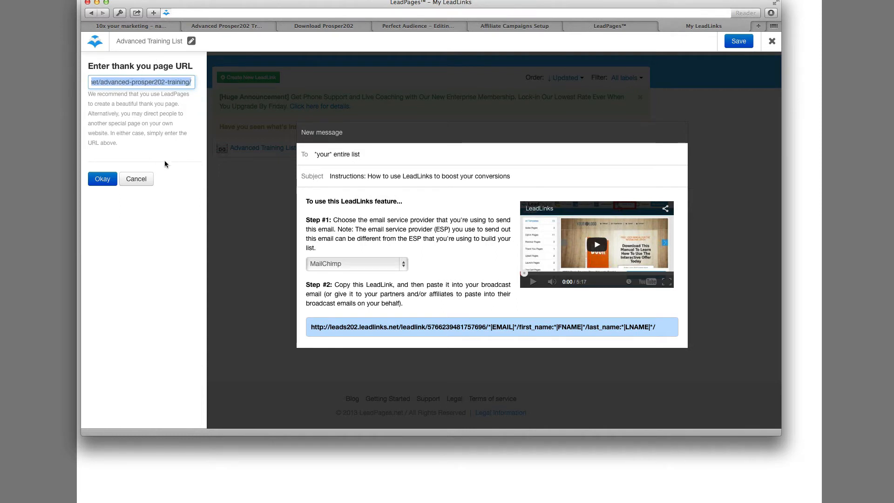
{"action": "left_click", "coordinate": [128, 183]}
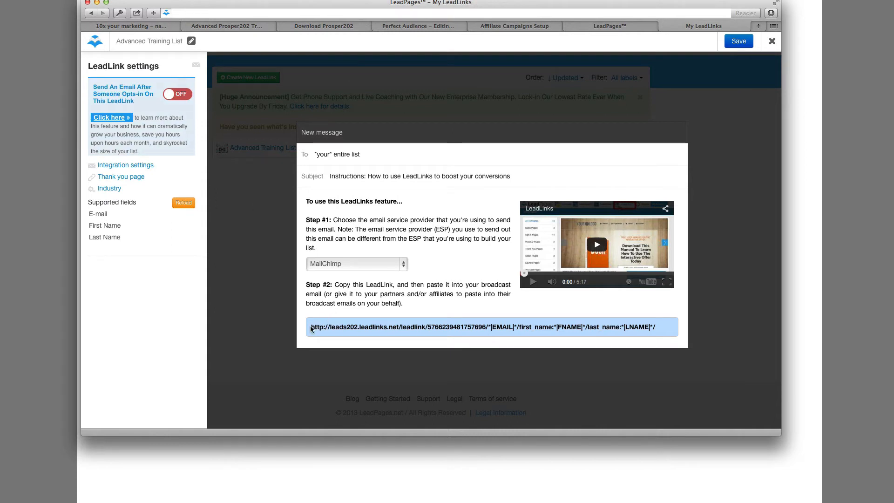
Examine the complete LeadLink URL with its email, first-name and last-name merge tags
{"action": "left_click_drag", "start_coordinate": [311, 326], "coordinate": [658, 328]}
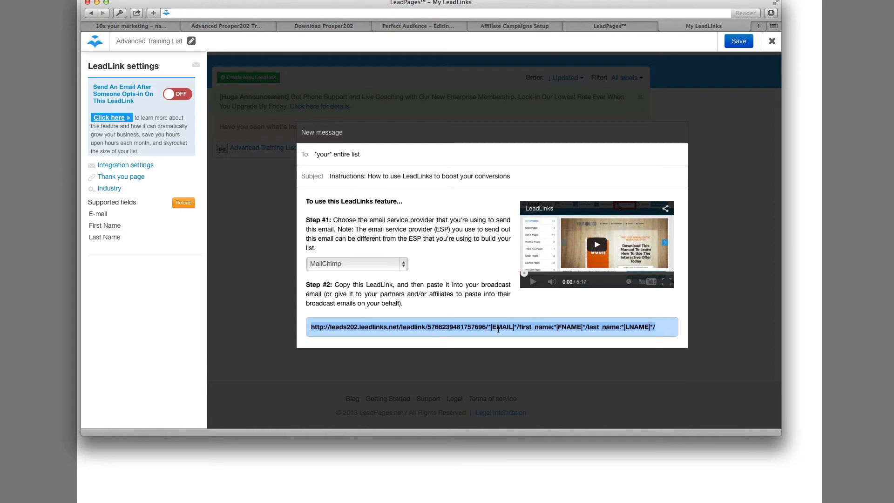
{"action": "left_click", "coordinate": [497, 329]}
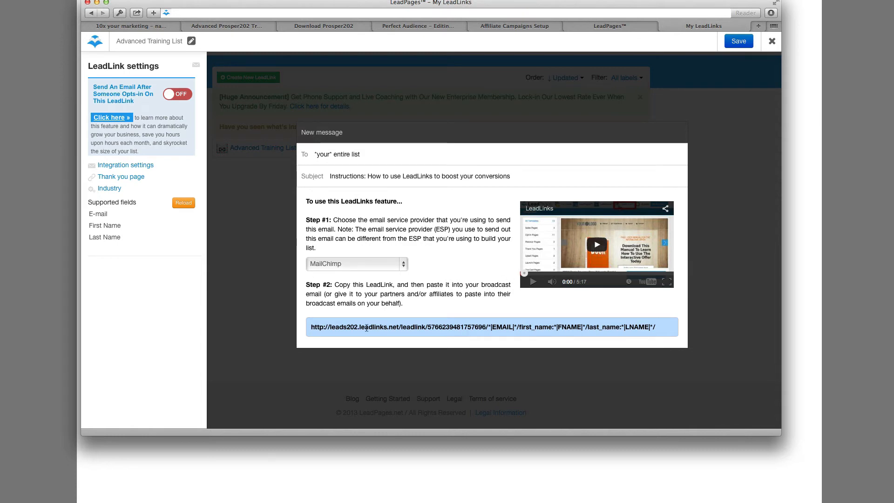
{"action": "left_click_drag", "start_coordinate": [310, 327], "coordinate": [669, 330]}
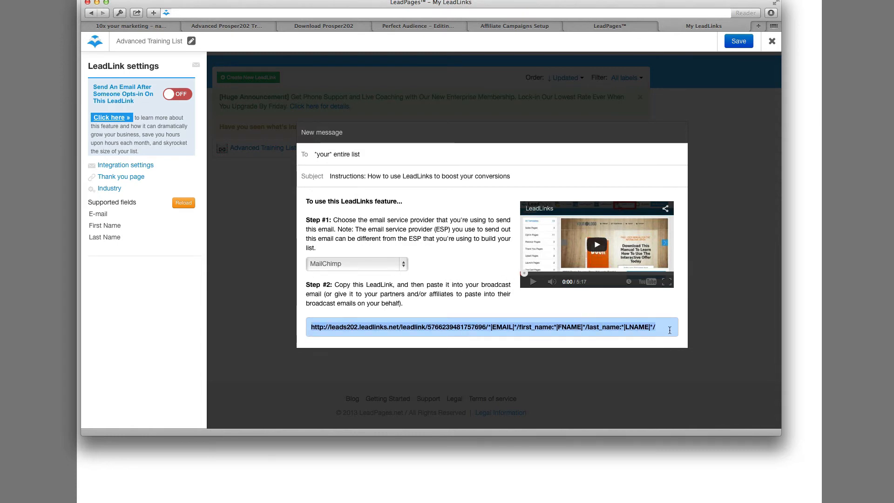
{"action": "left_click", "coordinate": [460, 300]}
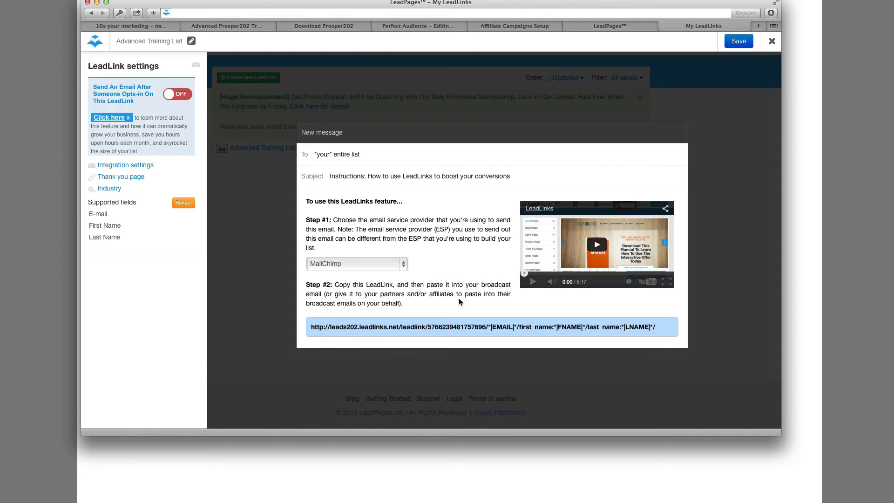
Look through the email service provider options, keep MailChimp, and highlight the merge tags at the end of the LeadLink URL
{"action": "left_click", "coordinate": [404, 265]}
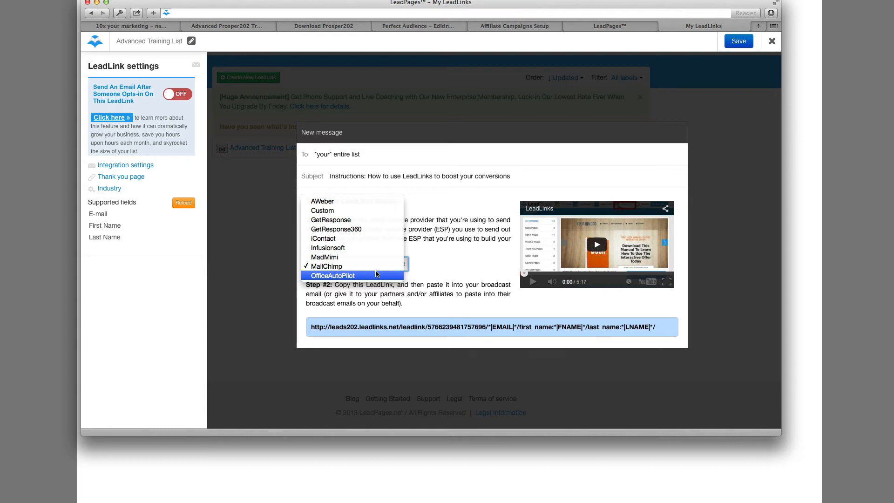
{"action": "left_click", "coordinate": [366, 269]}
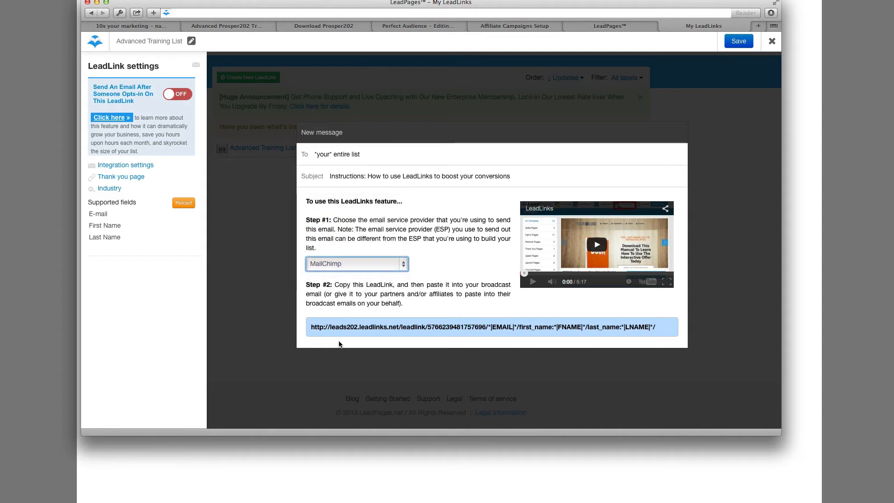
{"action": "left_click_drag", "start_coordinate": [568, 329], "coordinate": [667, 326]}
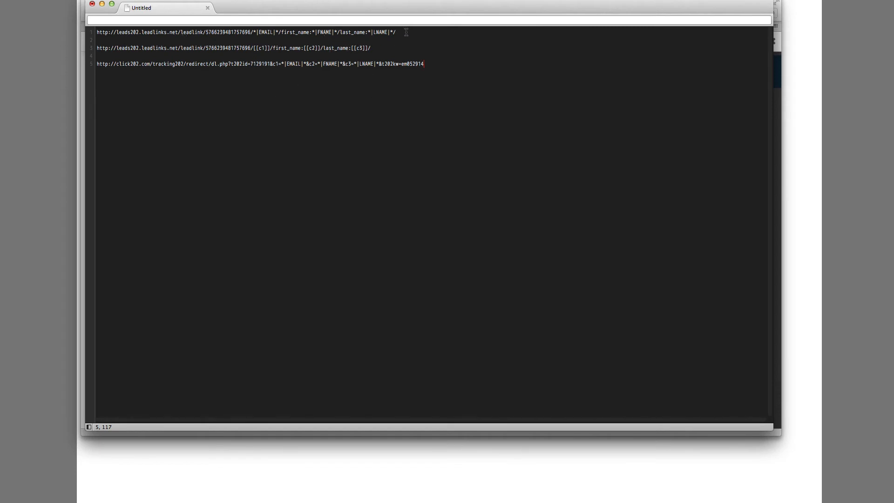
Compare the MailChimp merge tags in the first LeadLink URL with the [[c1]], [[c2]] and [[c3]] tokens in the second URL of the text file
{"action": "left_click_drag", "start_coordinate": [406, 32], "coordinate": [96, 32]}
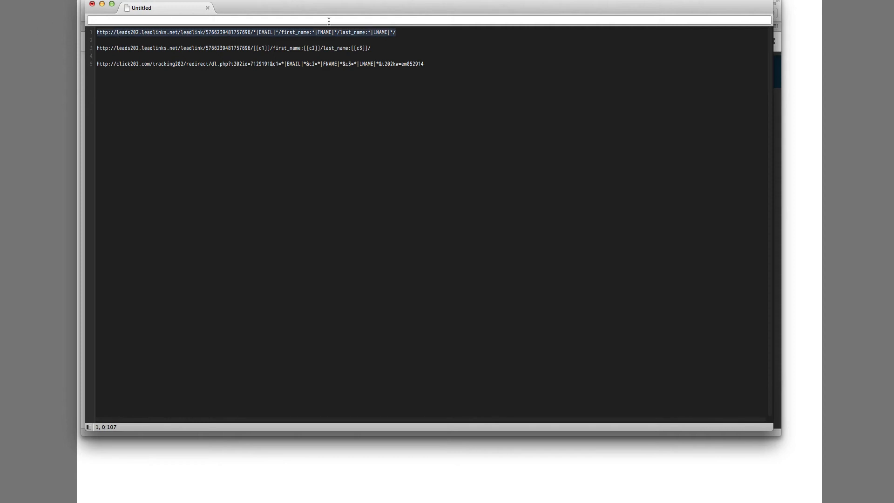
{"action": "left_click", "coordinate": [410, 32]}
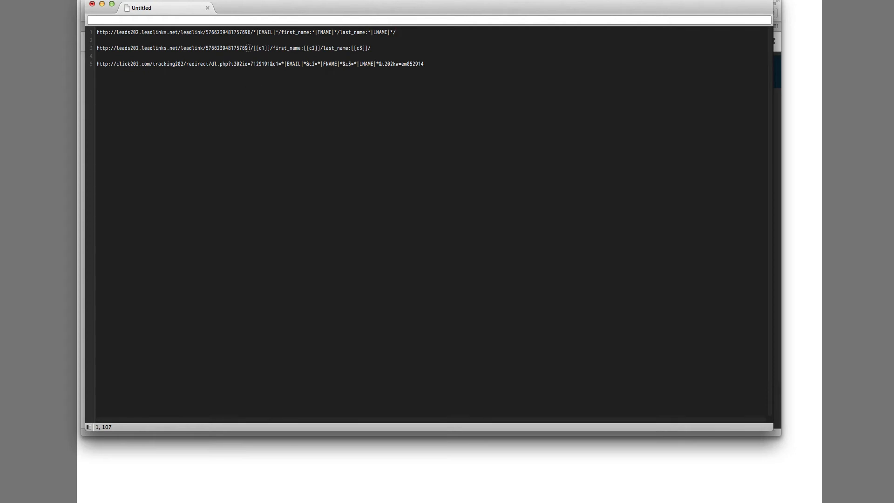
{"action": "left_click_drag", "start_coordinate": [254, 33], "coordinate": [393, 31]}
{"action": "left_click_drag", "start_coordinate": [253, 48], "coordinate": [271, 48]}
{"action": "left_click", "coordinate": [316, 41]}
{"action": "left_click_drag", "start_coordinate": [304, 48], "coordinate": [367, 48]}
Examine the click202.com tracking link in the text file and the MailChimp merge tags passed through its c1, c2 and c3 parameters
{"action": "left_click_drag", "start_coordinate": [97, 64], "coordinate": [431, 65]}
{"action": "left_click", "coordinate": [315, 87]}
{"action": "left_click_drag", "start_coordinate": [281, 65], "coordinate": [304, 66]}
{"action": "left_click", "coordinate": [392, 41]}
Switch back to the browser and review the campaign setup, LeadLink, thank-you page tracking code, Advanced List segment and the newsletter email in Gmail
{"action": "key", "text": "super+Tab"}
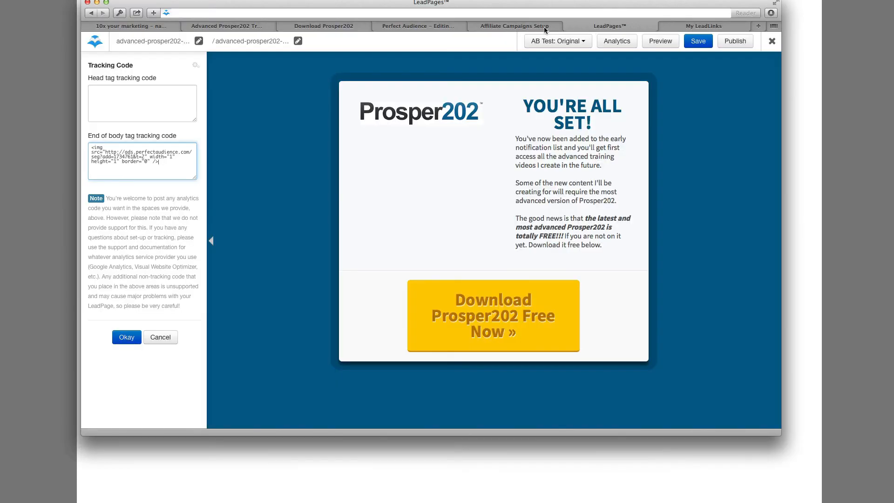
{"action": "left_click", "coordinate": [492, 27]}
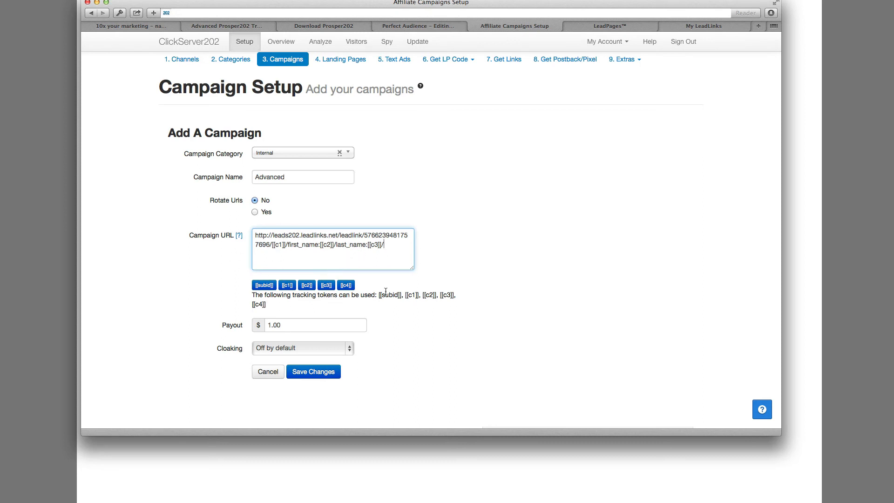
{"action": "left_click", "coordinate": [696, 27]}
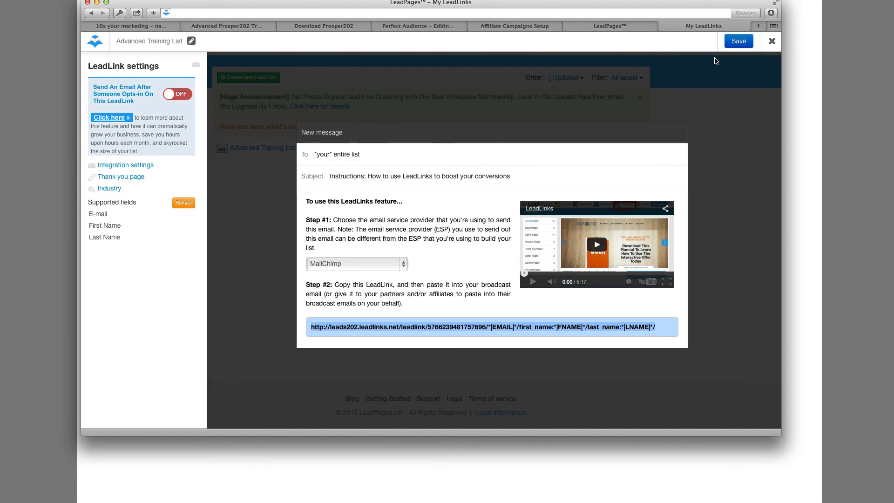
{"action": "left_click", "coordinate": [592, 26]}
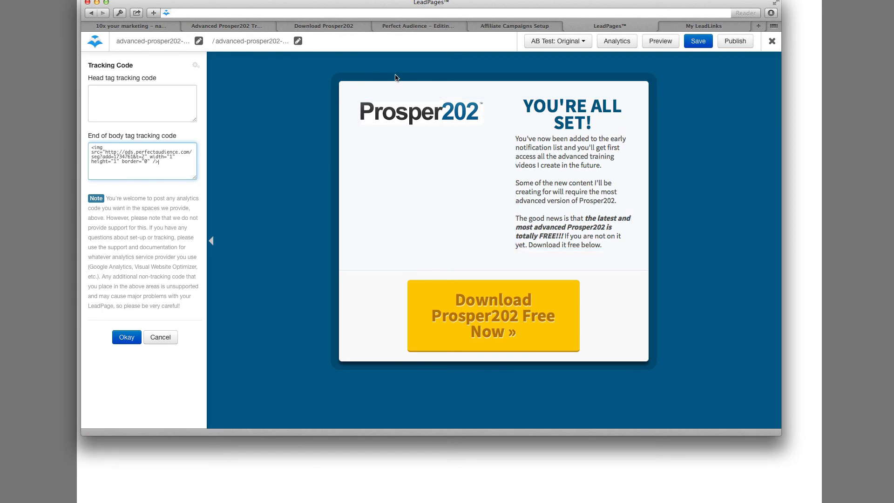
{"action": "left_click", "coordinate": [683, 26]}
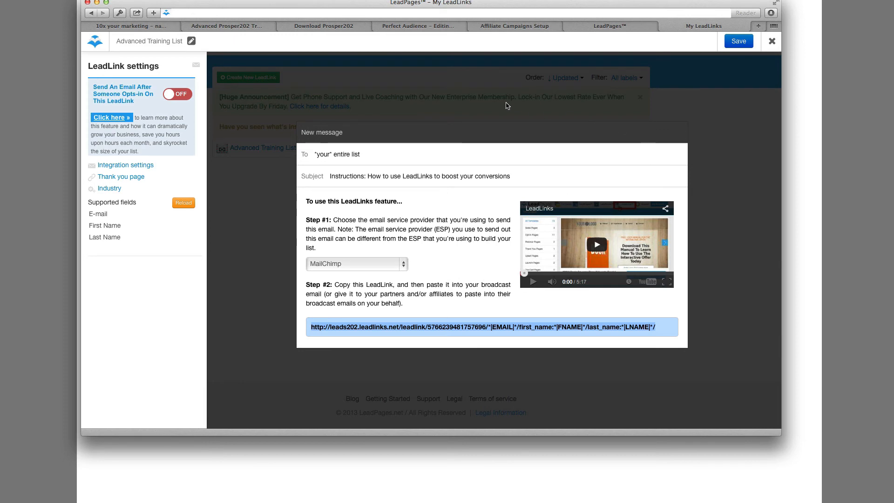
{"action": "left_click", "coordinate": [421, 26]}
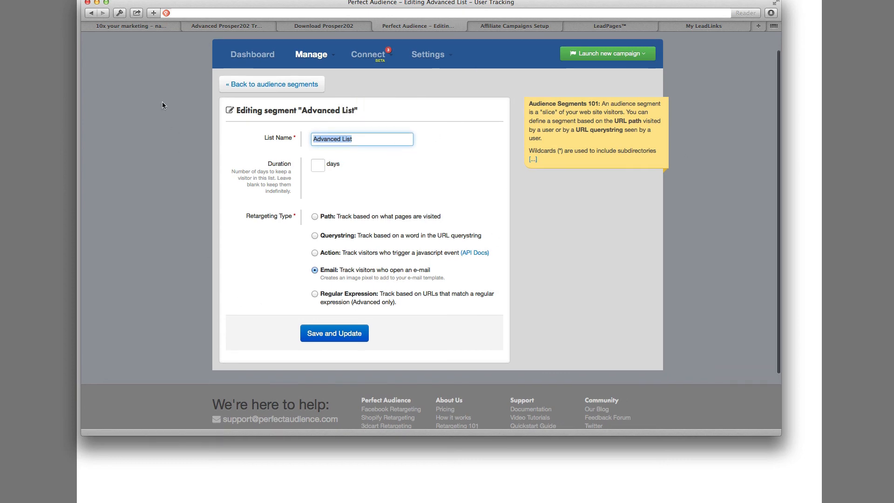
{"action": "left_click", "coordinate": [152, 26]}
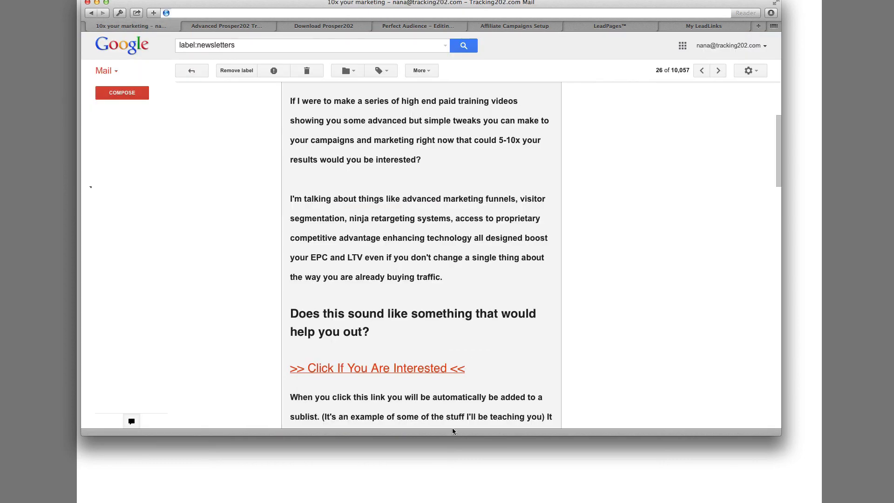